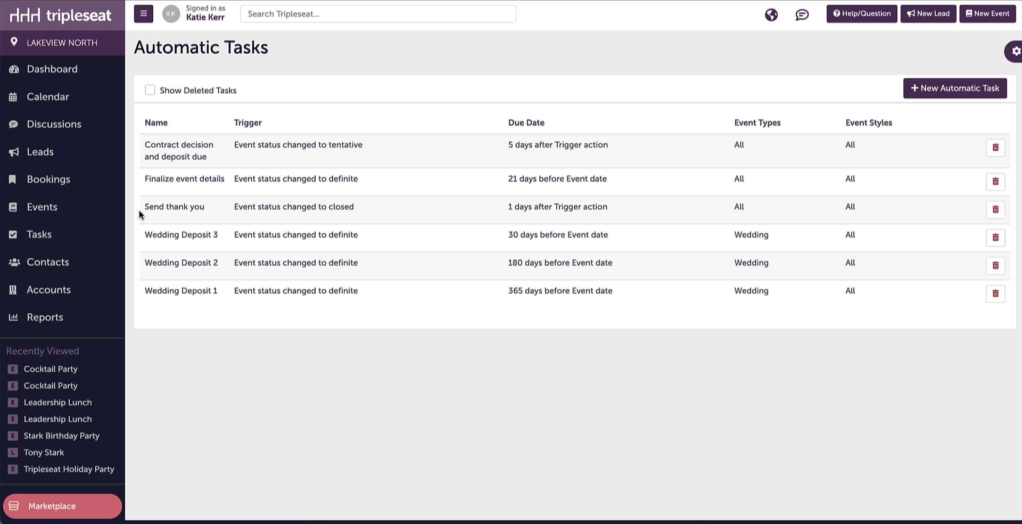
Open the Automatic Tasks settings and start a new automatic task.
{"action": "scroll", "coordinate": [59, 419], "scroll_direction": "down", "scroll_amount": 3}
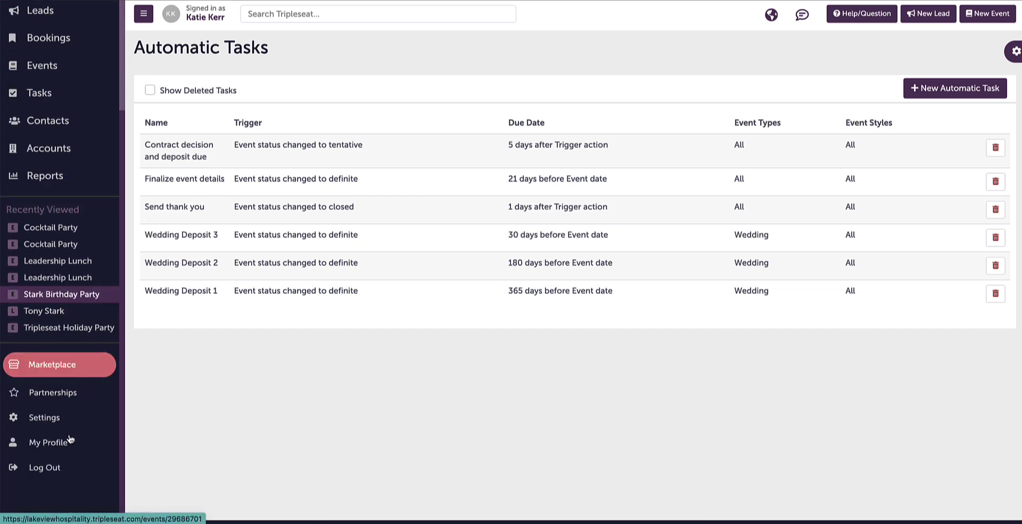
{"action": "left_click", "coordinate": [59, 419]}
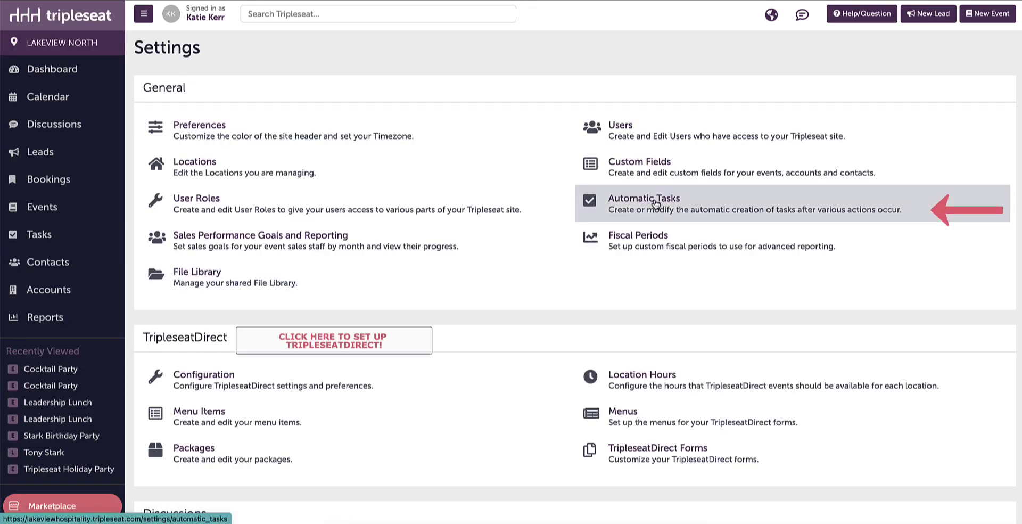
{"action": "left_click", "coordinate": [654, 202]}
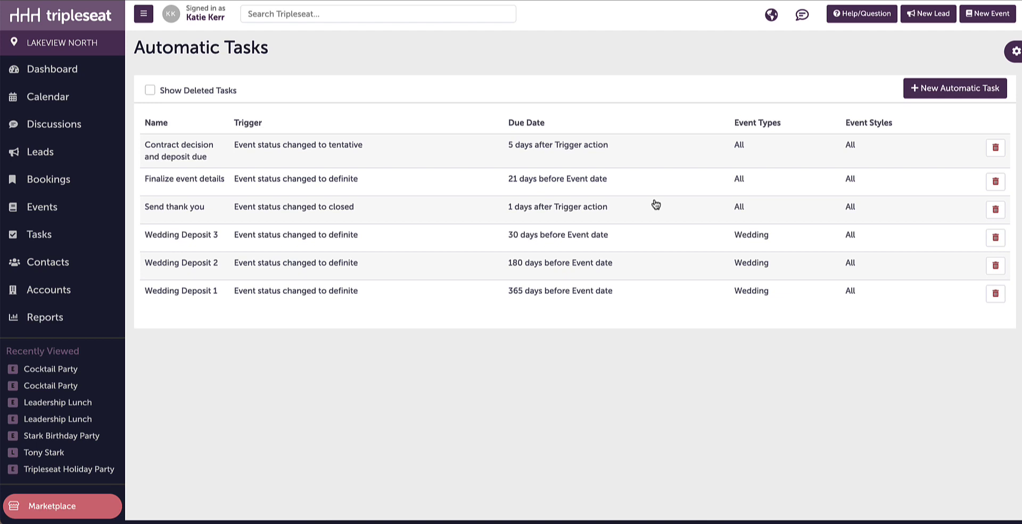
{"action": "left_click", "coordinate": [947, 91]}
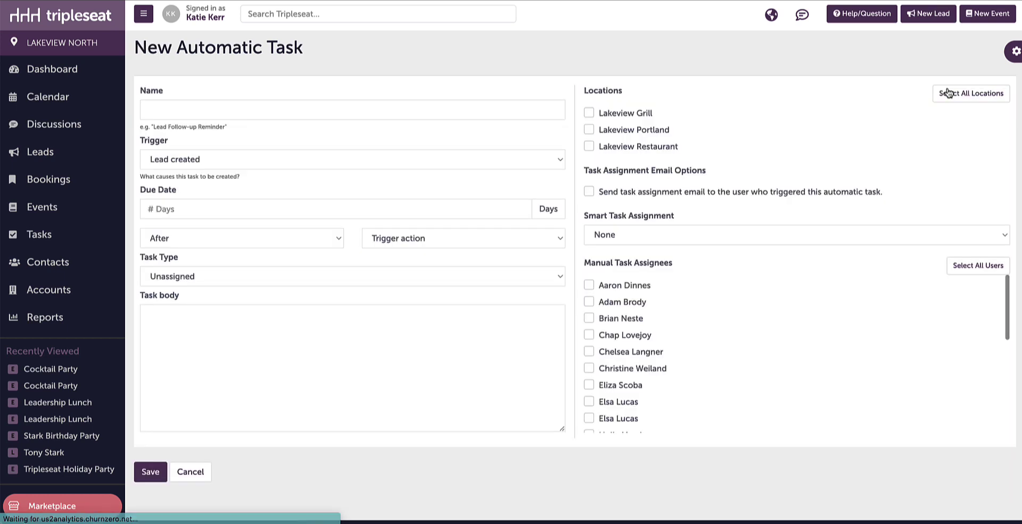
Name the new automatic task "Wedding GTD guest count is due".
{"action": "left_click", "coordinate": [521, 110]}
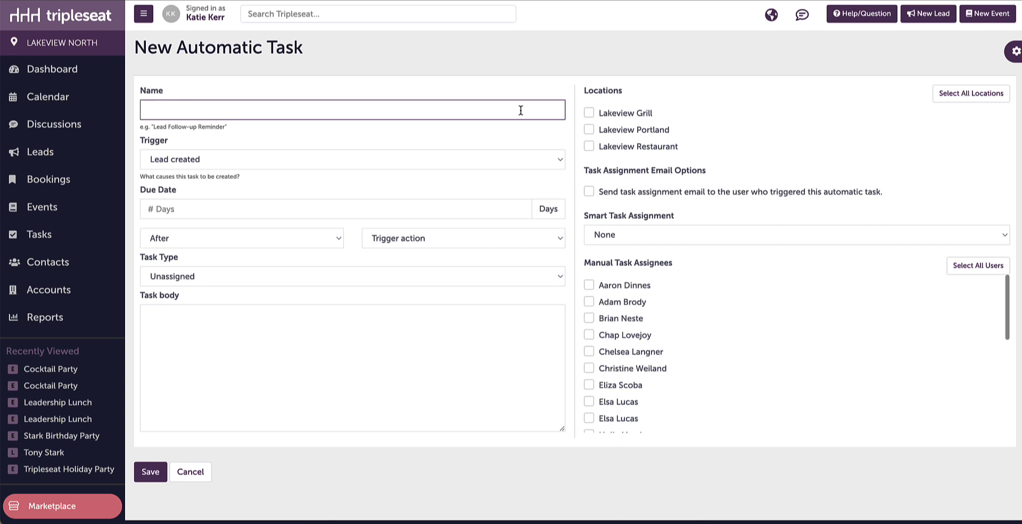
{"action": "type", "text": "Wedding GTD guest"}
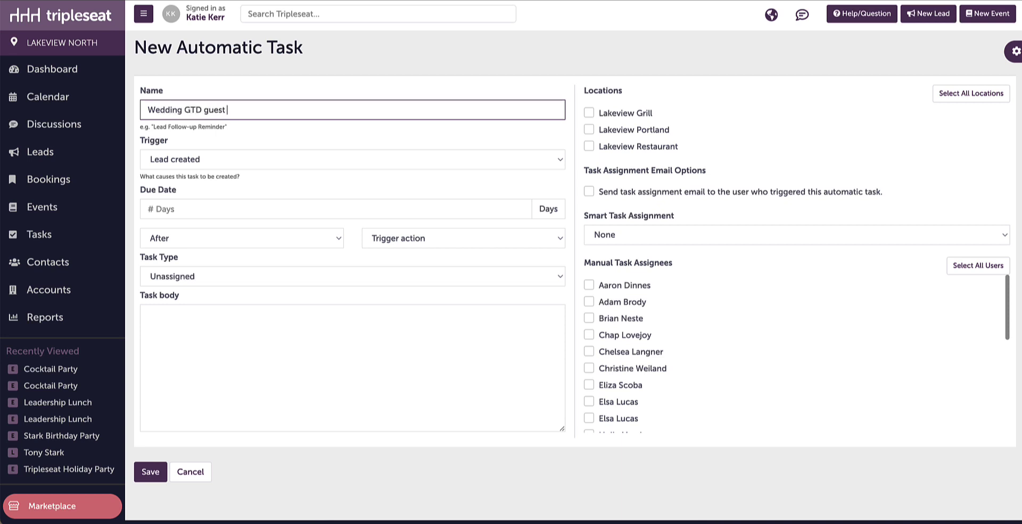
{"action": "type", "text": " count is due"}
Set the trigger to "Event status changed to definite" and restrict the task to the Wedding event type.
{"action": "left_click", "coordinate": [472, 159]}
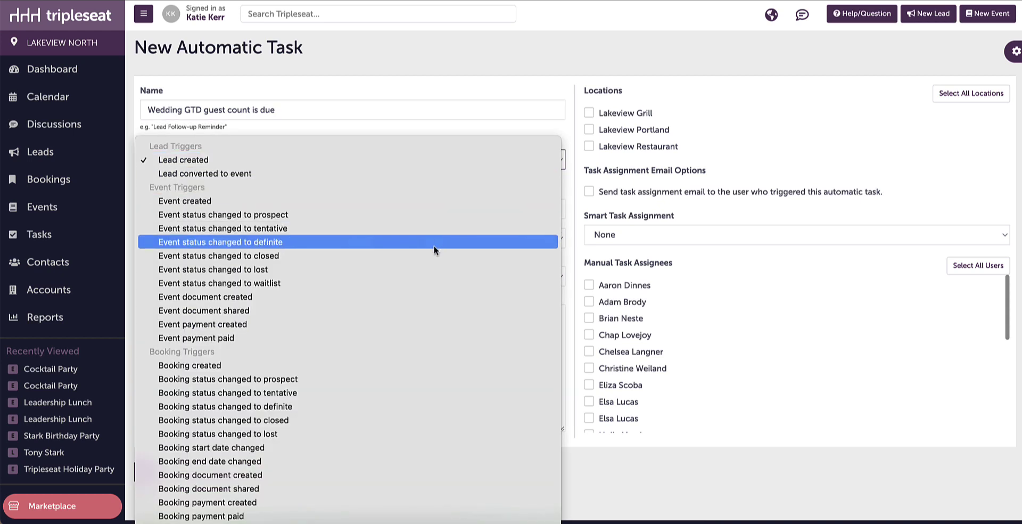
{"action": "left_click", "coordinate": [435, 242]}
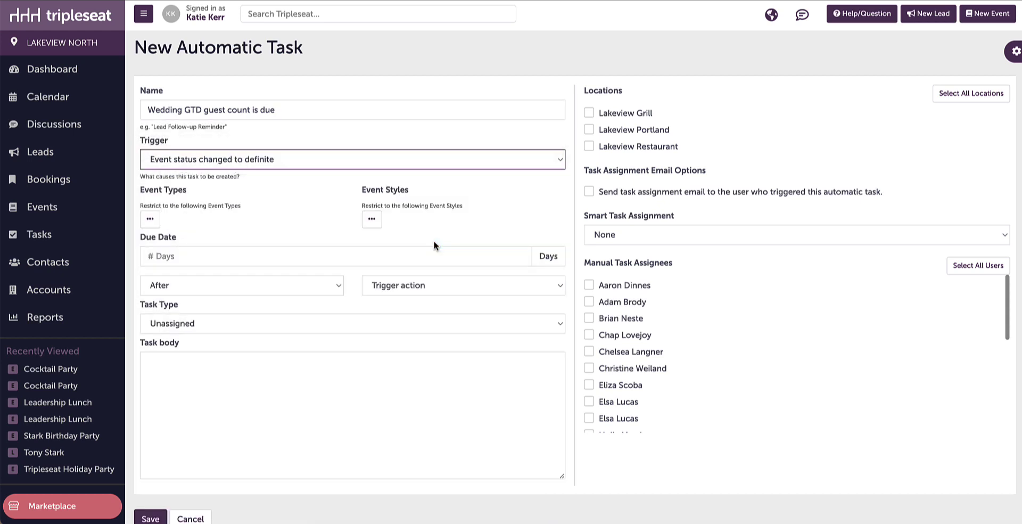
{"action": "left_click", "coordinate": [150, 224]}
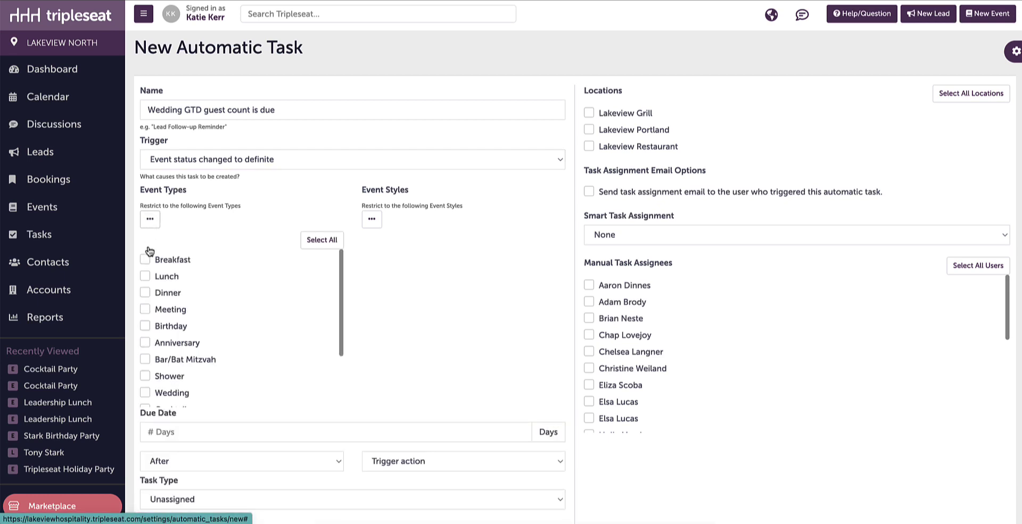
{"action": "left_click", "coordinate": [146, 394]}
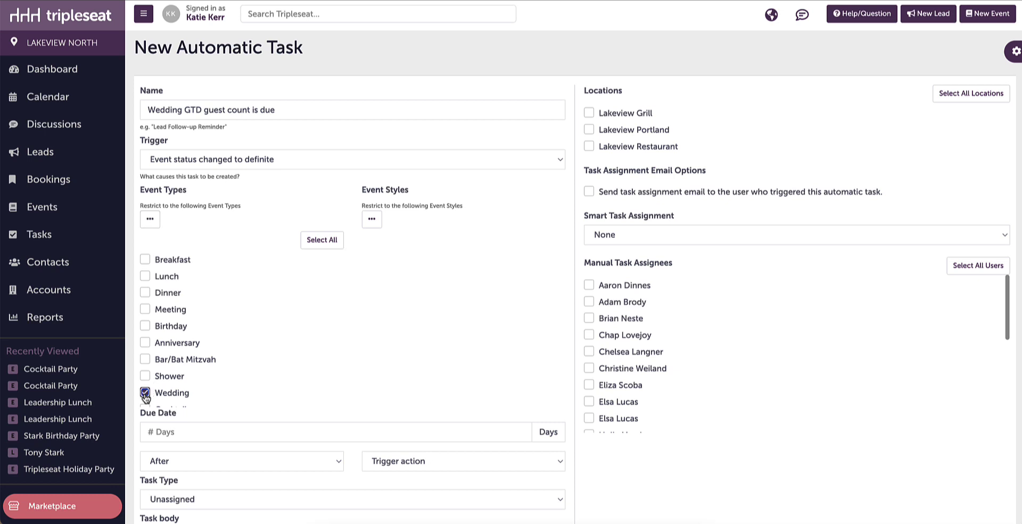
Make the task due 100 days before the event date and enter "Wedding GTD guest count is due" as its body.
{"action": "scroll", "coordinate": [333, 395], "scroll_direction": "down", "scroll_amount": 2}
{"action": "scroll", "coordinate": [418, 362], "scroll_direction": "down", "scroll_amount": 1}
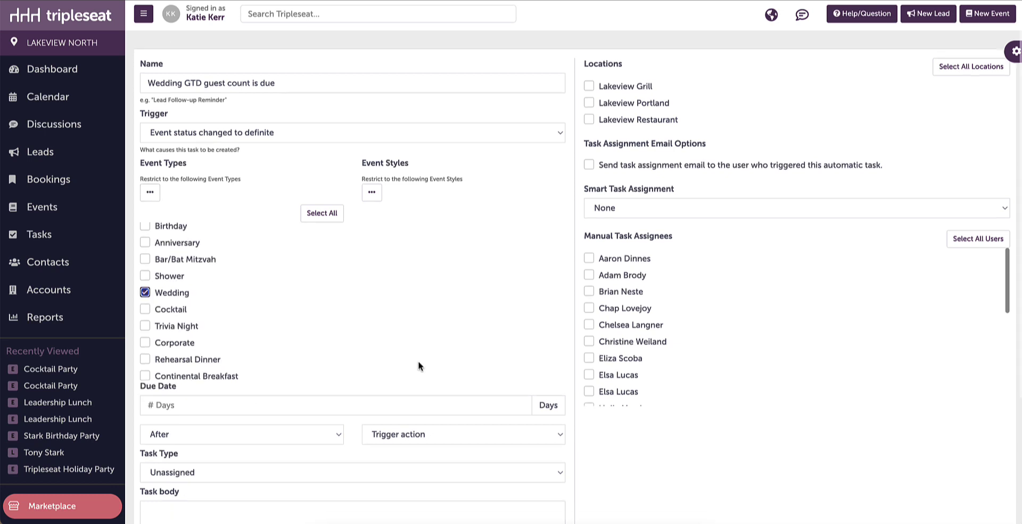
{"action": "left_click", "coordinate": [411, 396]}
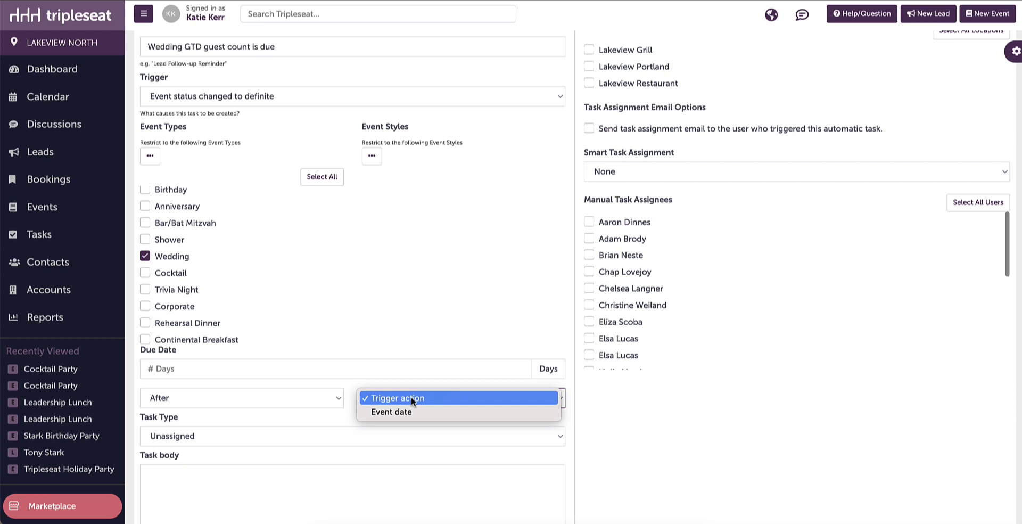
{"action": "left_click", "coordinate": [411, 410]}
{"action": "left_click", "coordinate": [300, 371]}
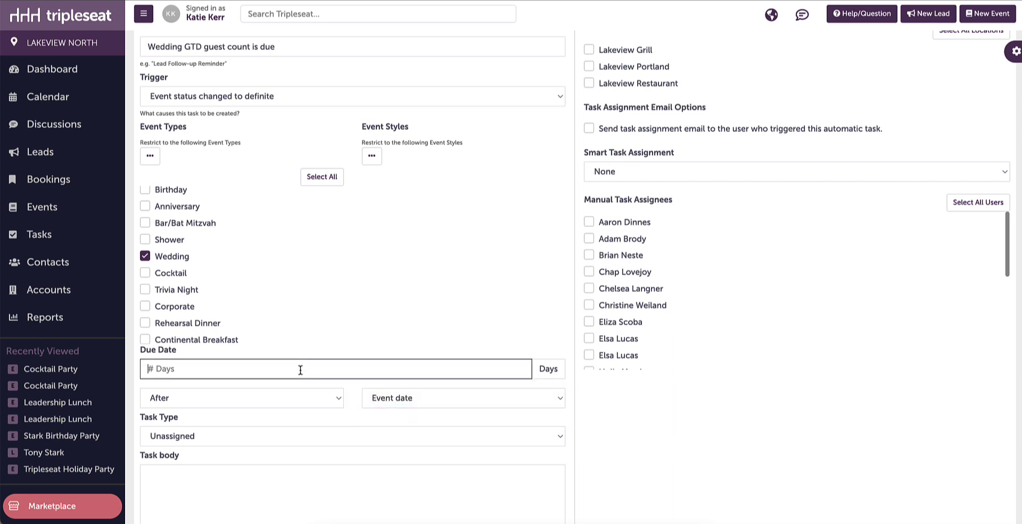
{"action": "type", "text": "100"}
{"action": "left_click", "coordinate": [297, 399]}
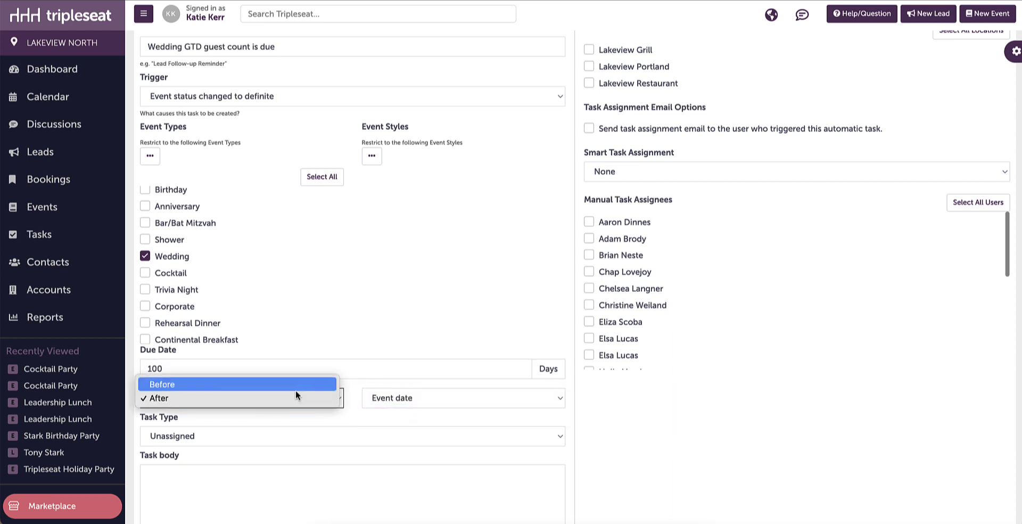
{"action": "left_click", "coordinate": [296, 383]}
{"action": "scroll", "coordinate": [283, 437], "scroll_direction": "down", "scroll_amount": 1}
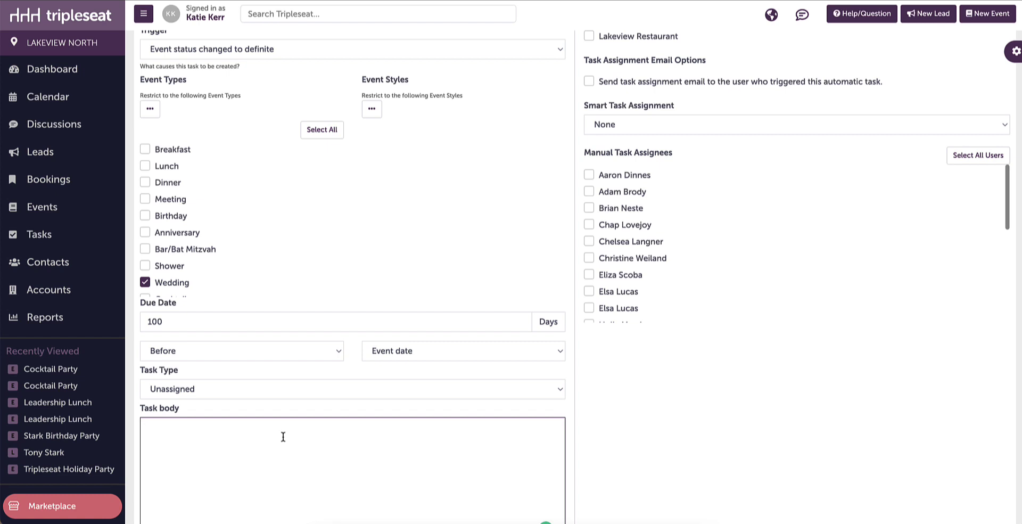
{"action": "type", "text": "Wedding GTD guest count is due"}
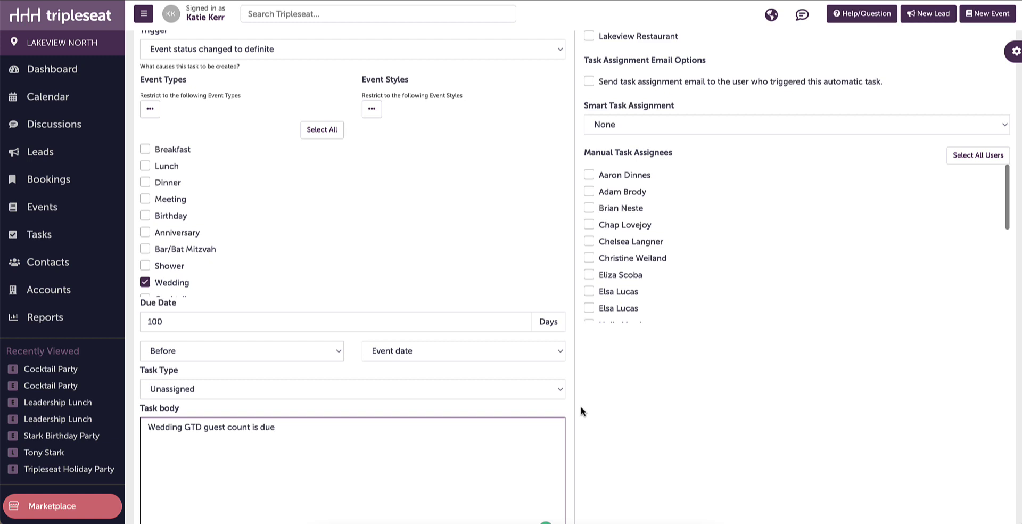
Apply the task to the Lakeview Portland location with smart task assignment to Owner, and save it.
{"action": "scroll", "coordinate": [580, 406], "scroll_direction": "up", "scroll_amount": 2}
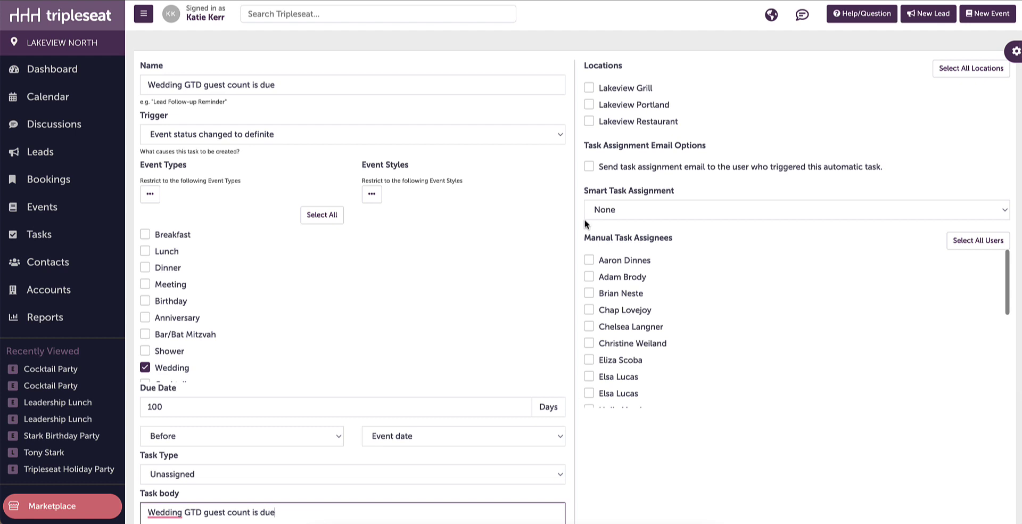
{"action": "left_click", "coordinate": [588, 105]}
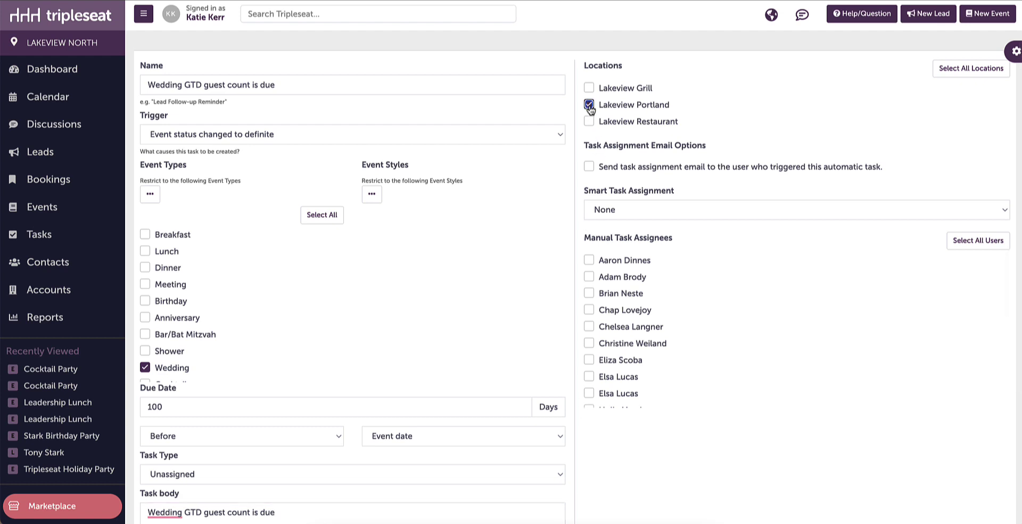
{"action": "left_click", "coordinate": [656, 213]}
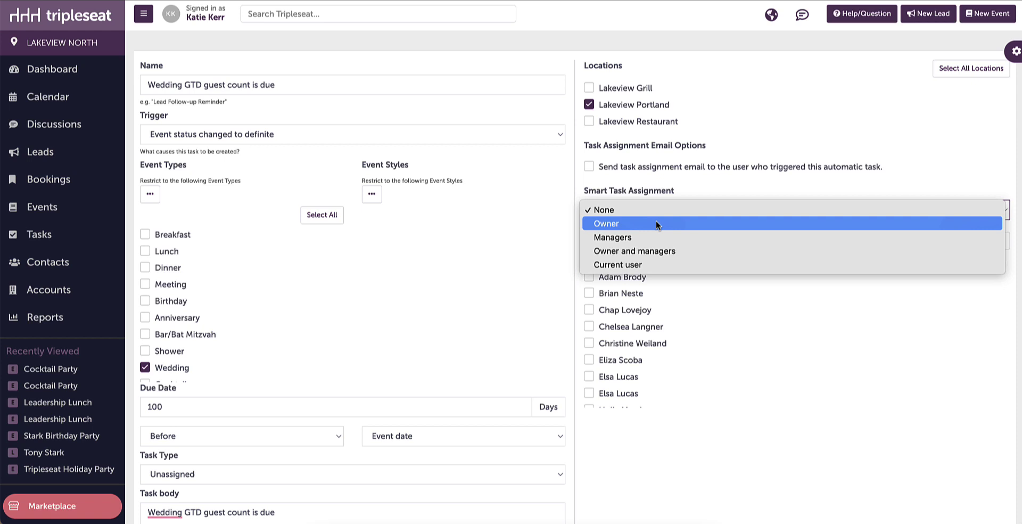
{"action": "left_click", "coordinate": [656, 222]}
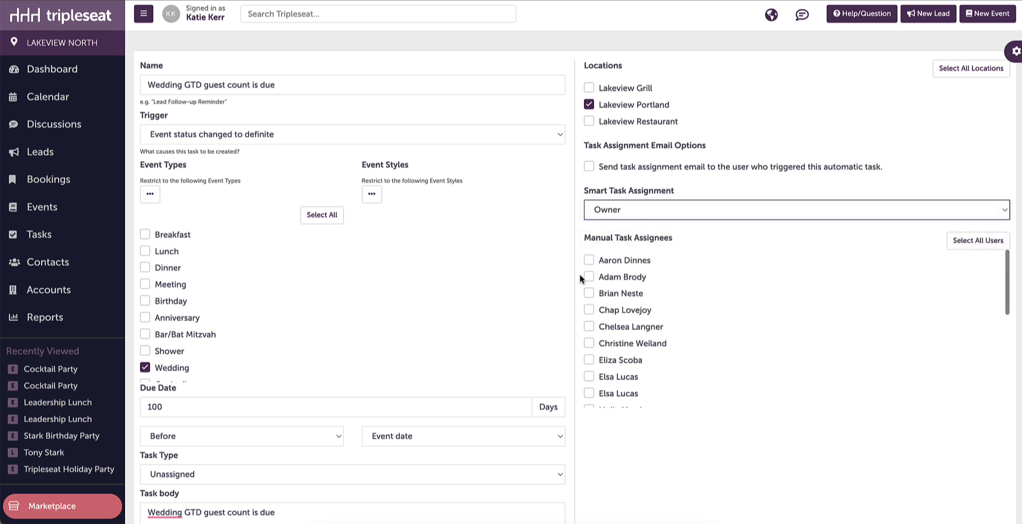
{"action": "scroll", "coordinate": [580, 274], "scroll_direction": "down", "scroll_amount": 3}
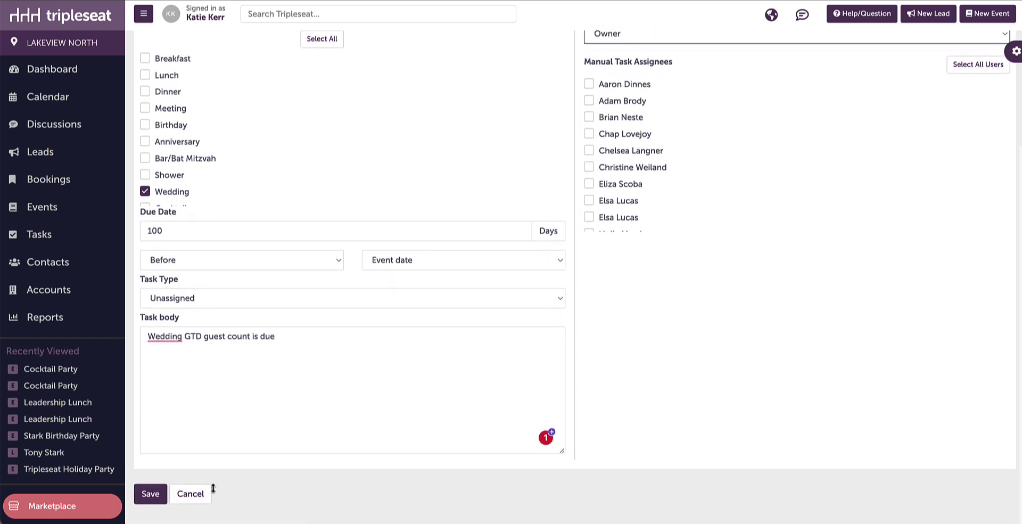
{"action": "left_click", "coordinate": [150, 493]}
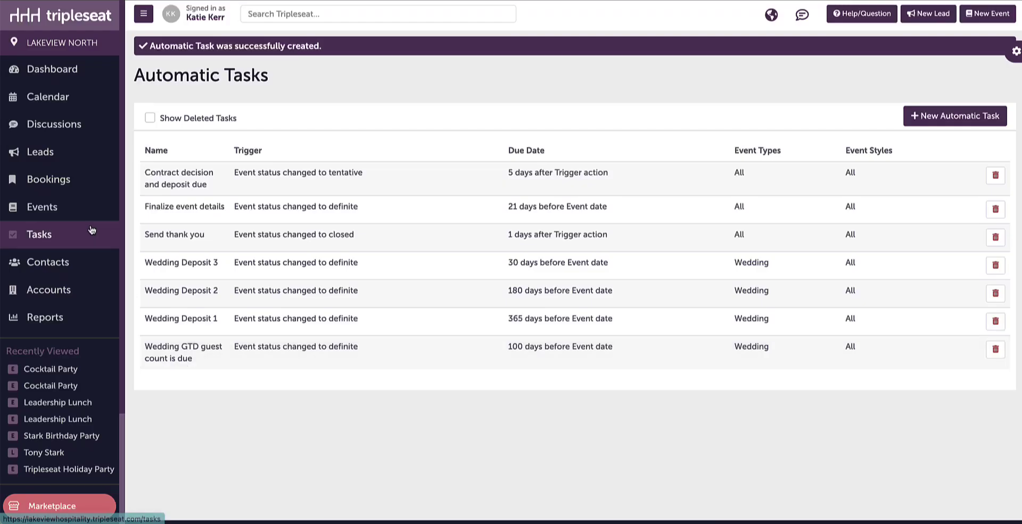
Open the task list and filter it by the Breakfast event type.
{"action": "left_click", "coordinate": [43, 241]}
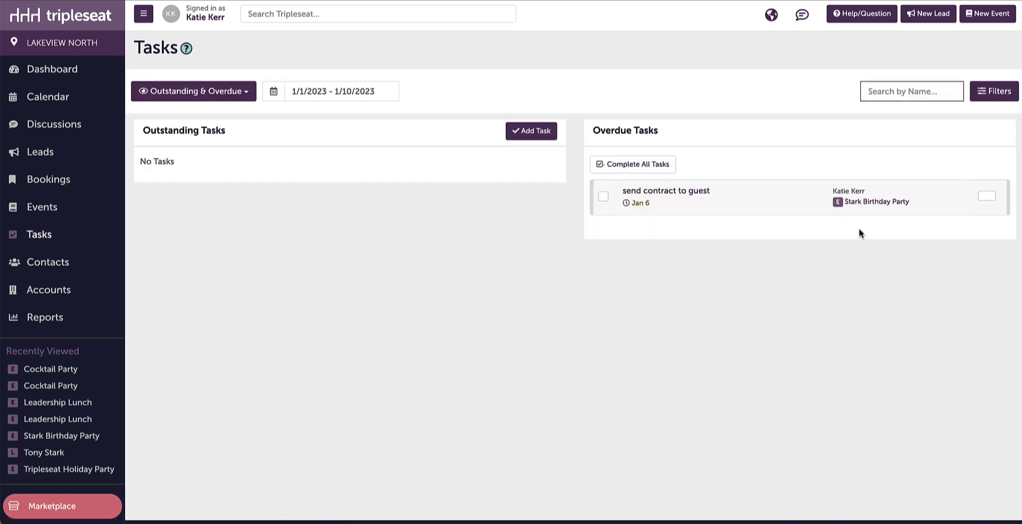
{"action": "left_click", "coordinate": [993, 92]}
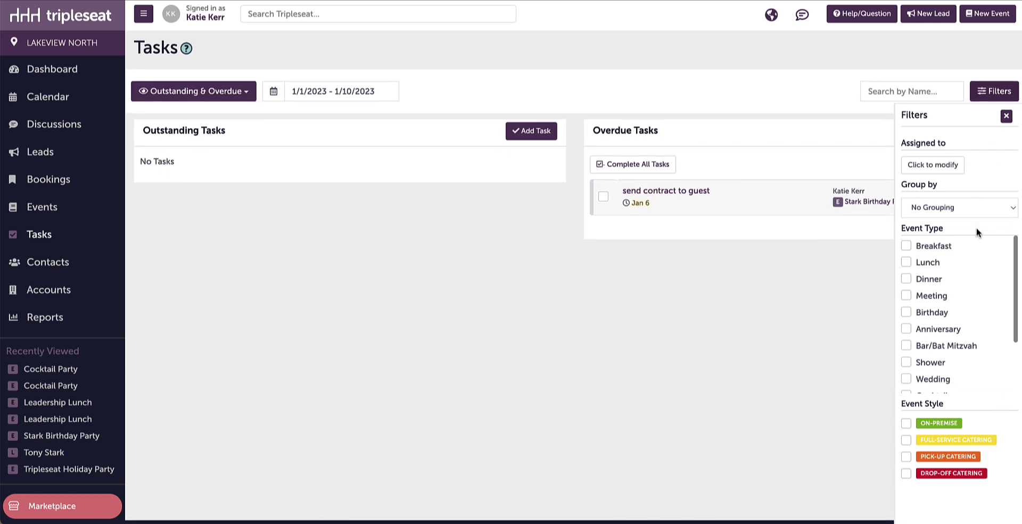
{"action": "left_click", "coordinate": [905, 245]}
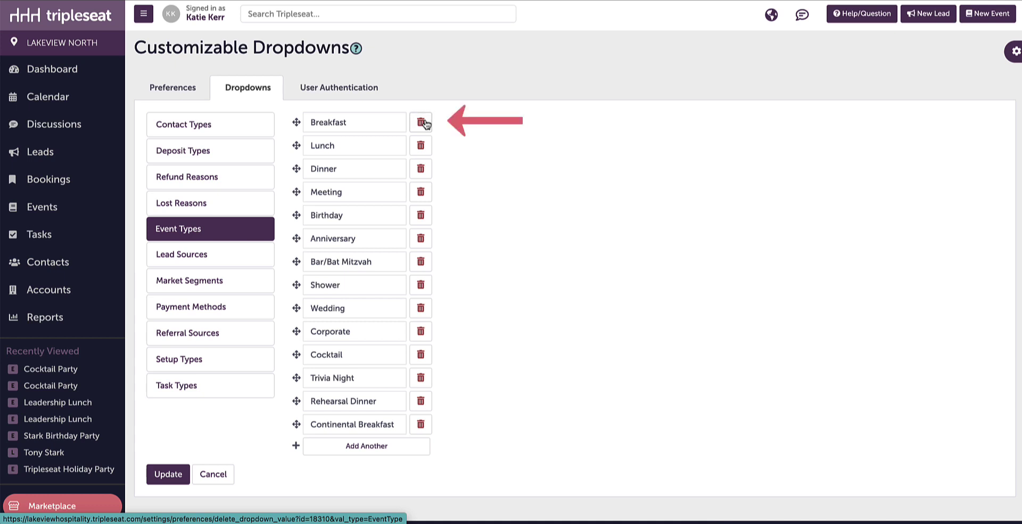
Delete the Breakfast event type, re-assigning its existing values and automatic tasks to Continental Breakfast.
{"action": "left_click", "coordinate": [425, 123]}
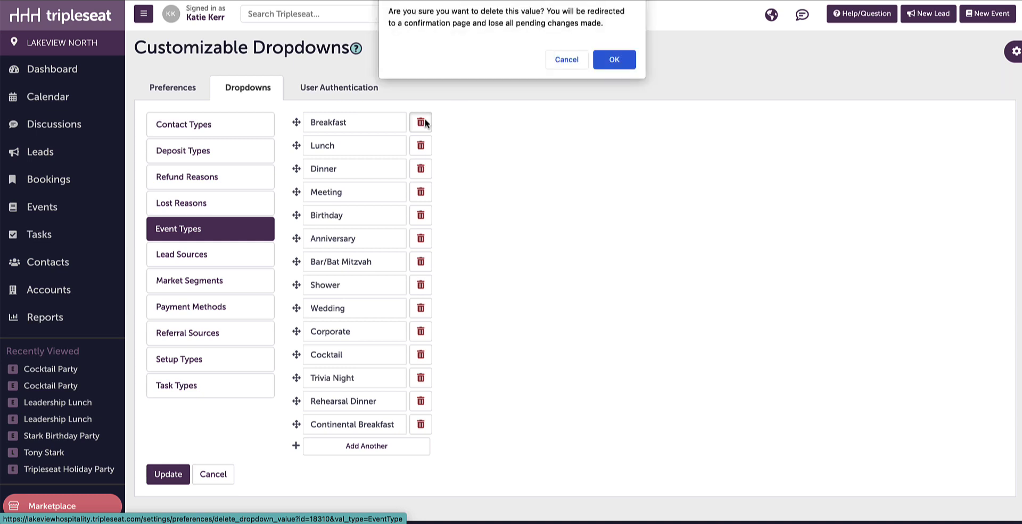
{"action": "left_click", "coordinate": [622, 59]}
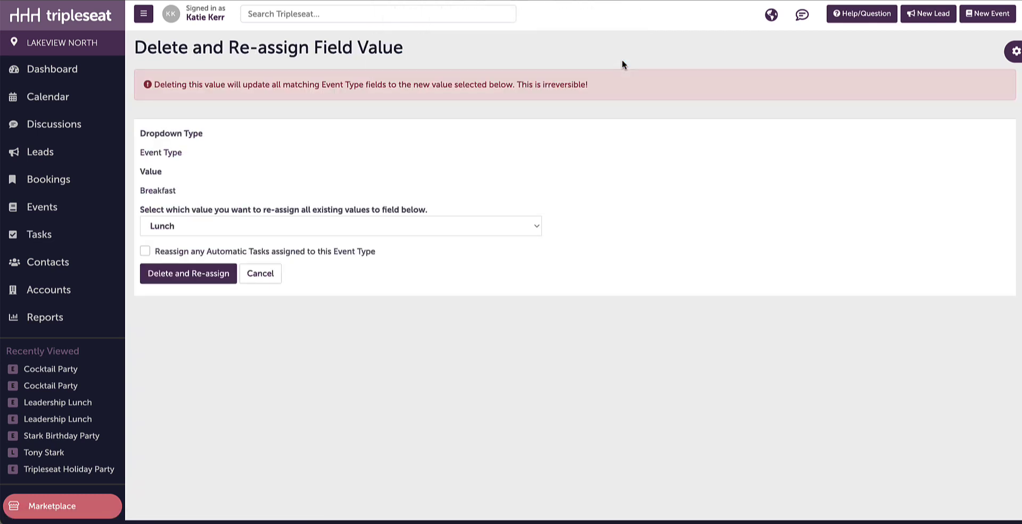
{"action": "left_click", "coordinate": [521, 228]}
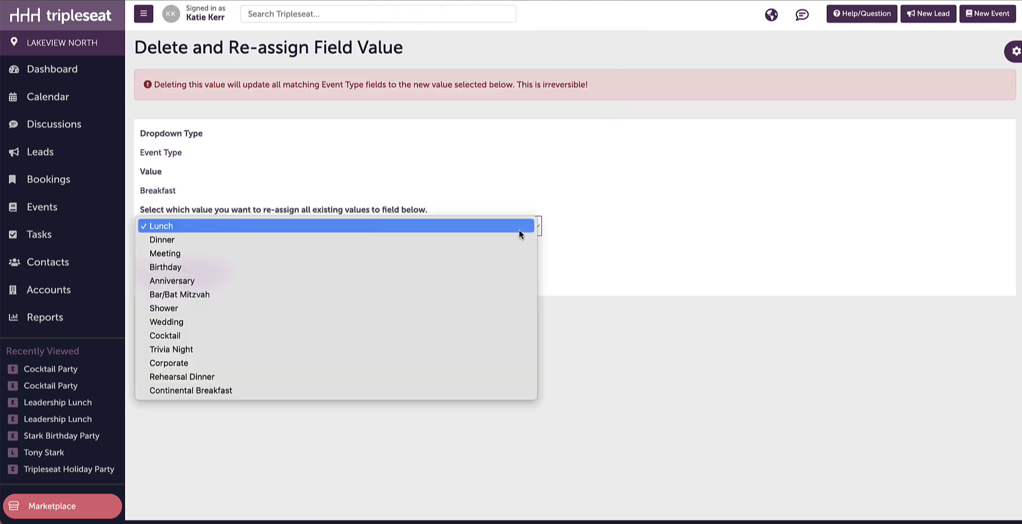
{"action": "left_click", "coordinate": [482, 388]}
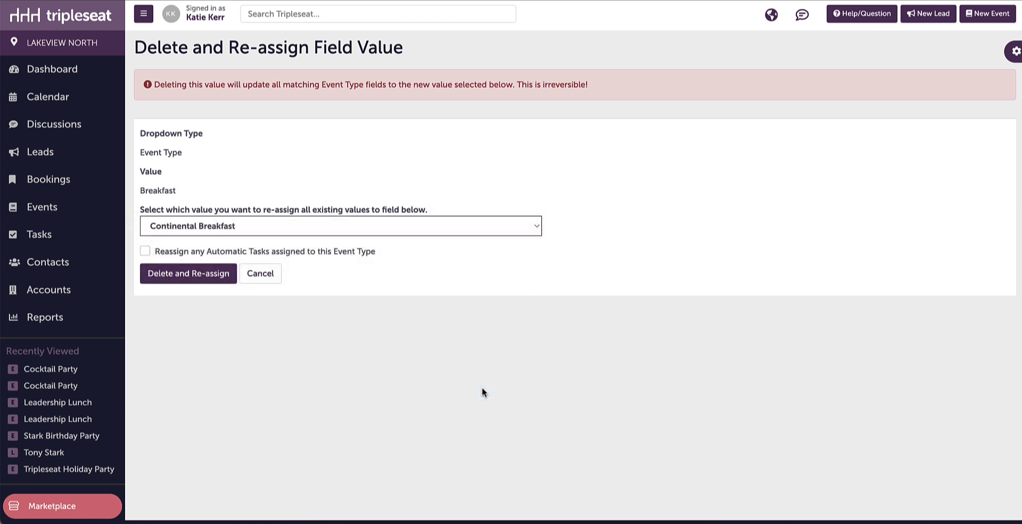
{"action": "left_click", "coordinate": [145, 251]}
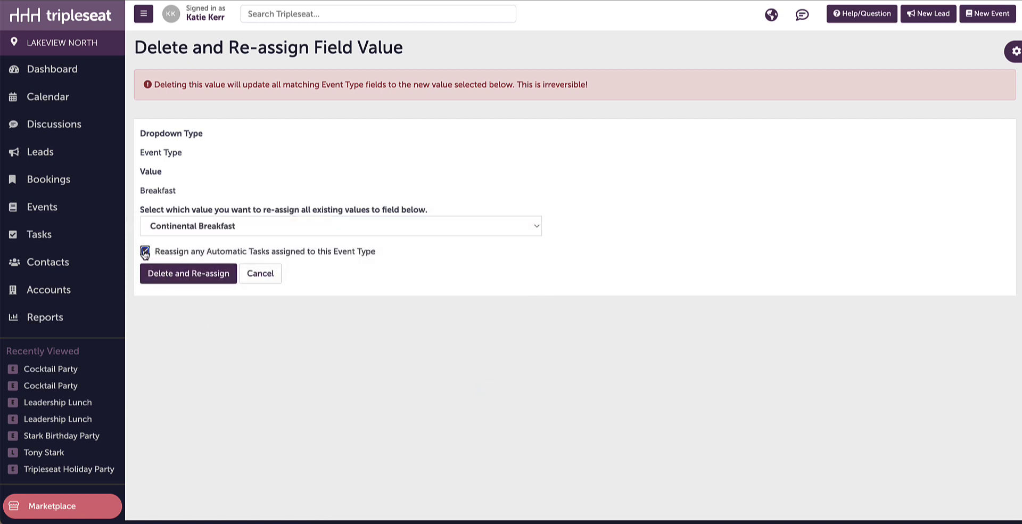